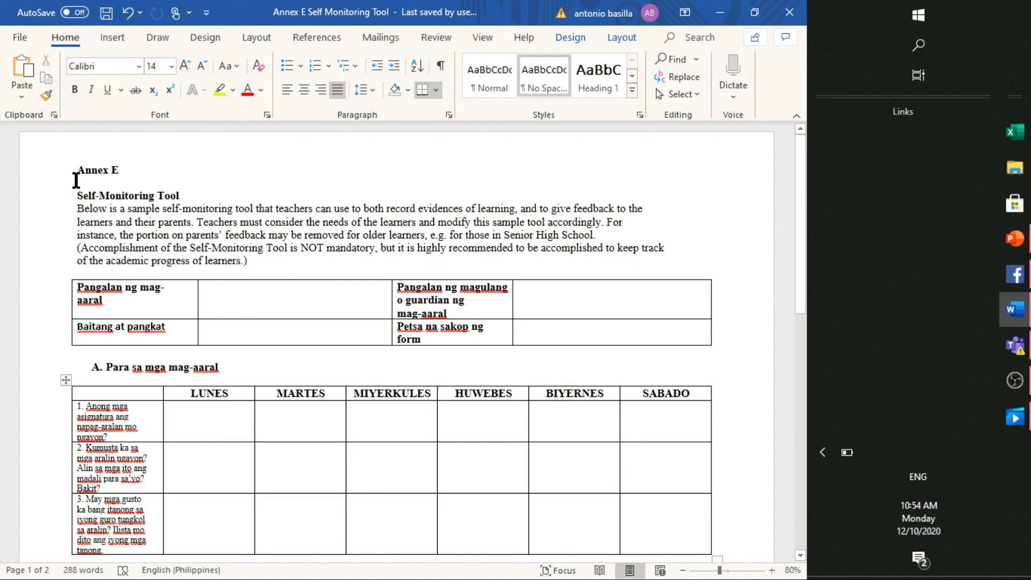
- Highlight the Annex E heading and the Self-Monitoring Tool introduction to read them
drag(78, 170, 356, 271)
click(272, 170)
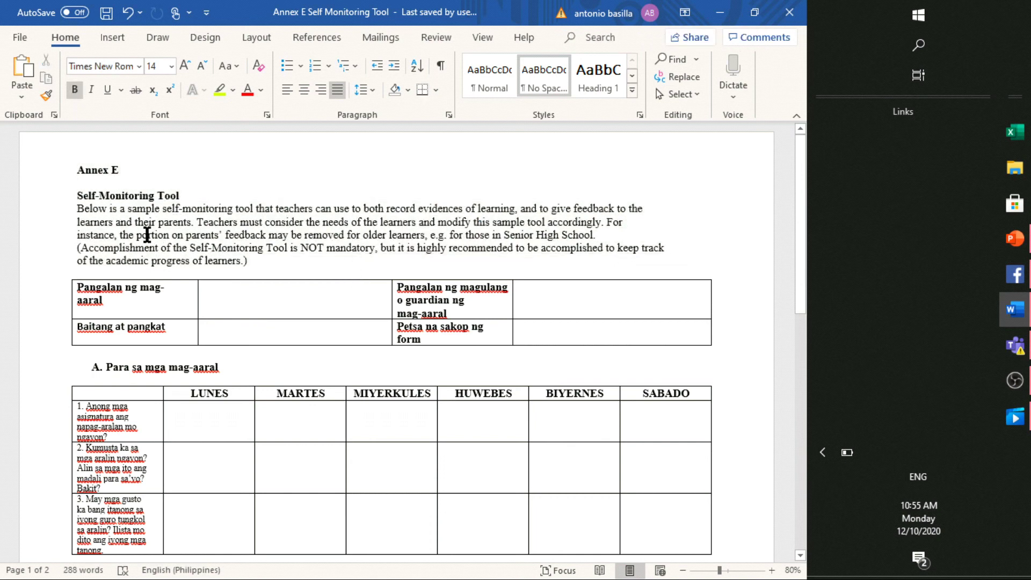
drag(257, 263, 69, 197)
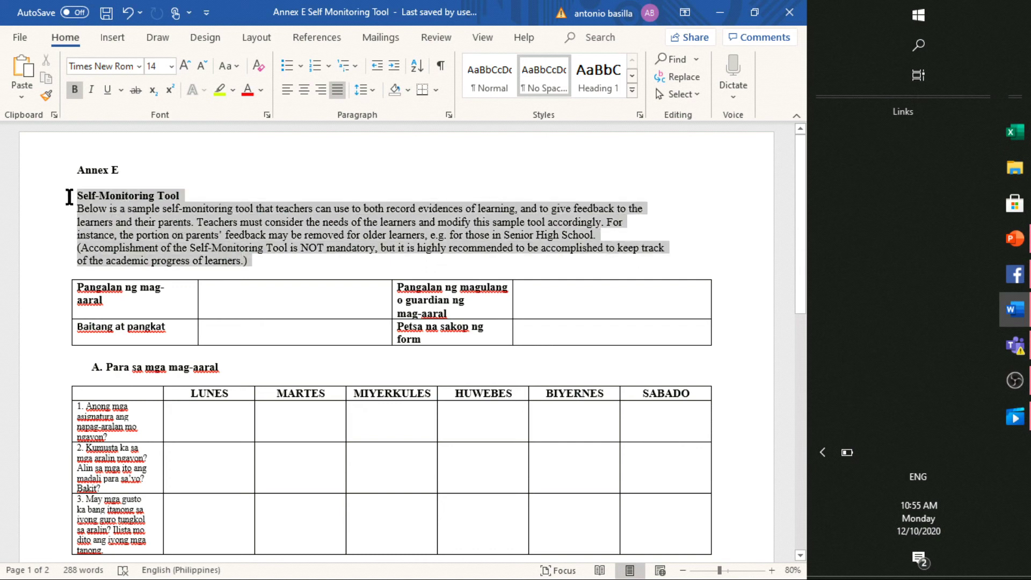
click(302, 162)
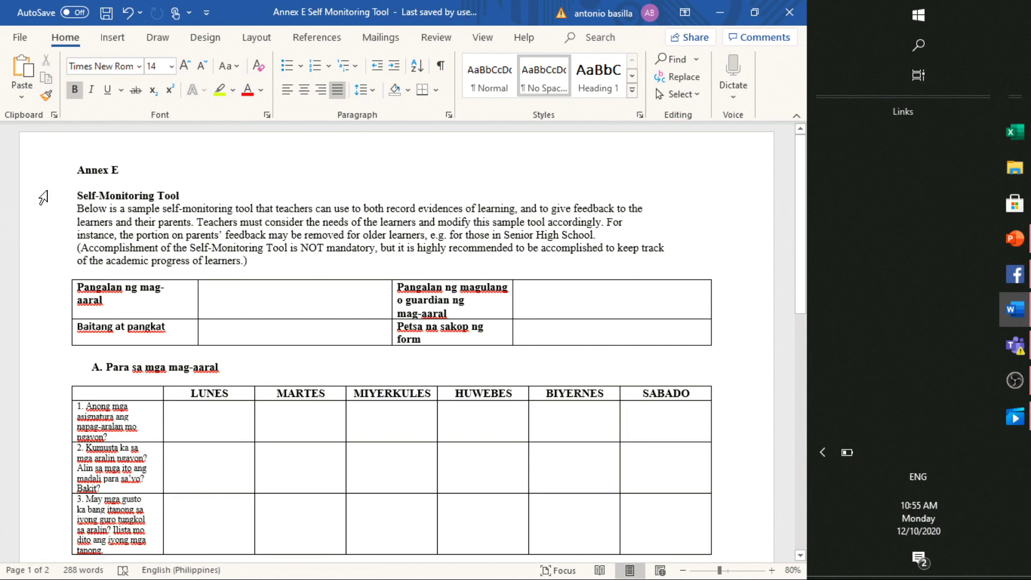
drag(94, 174, 504, 268)
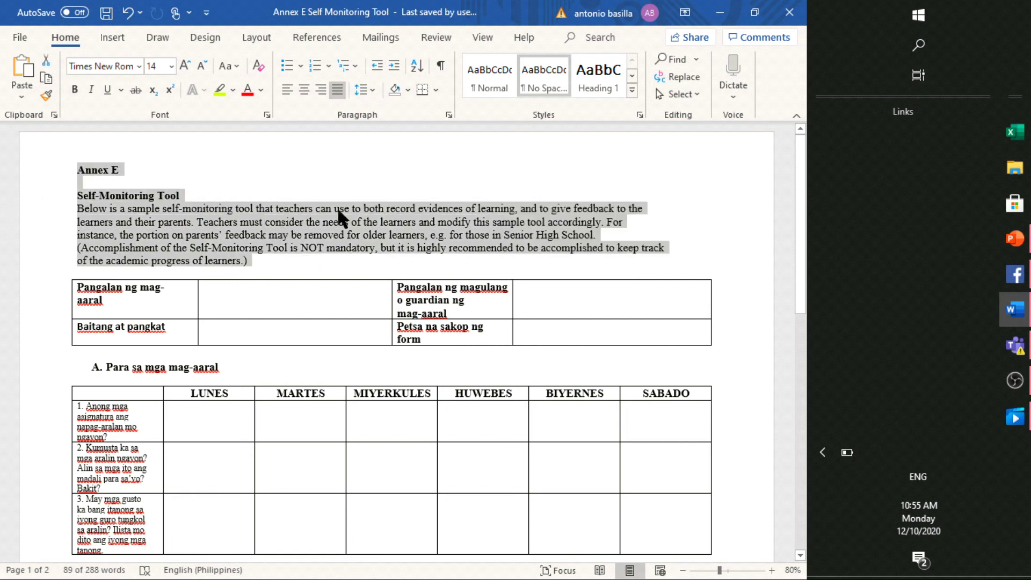
click(334, 160)
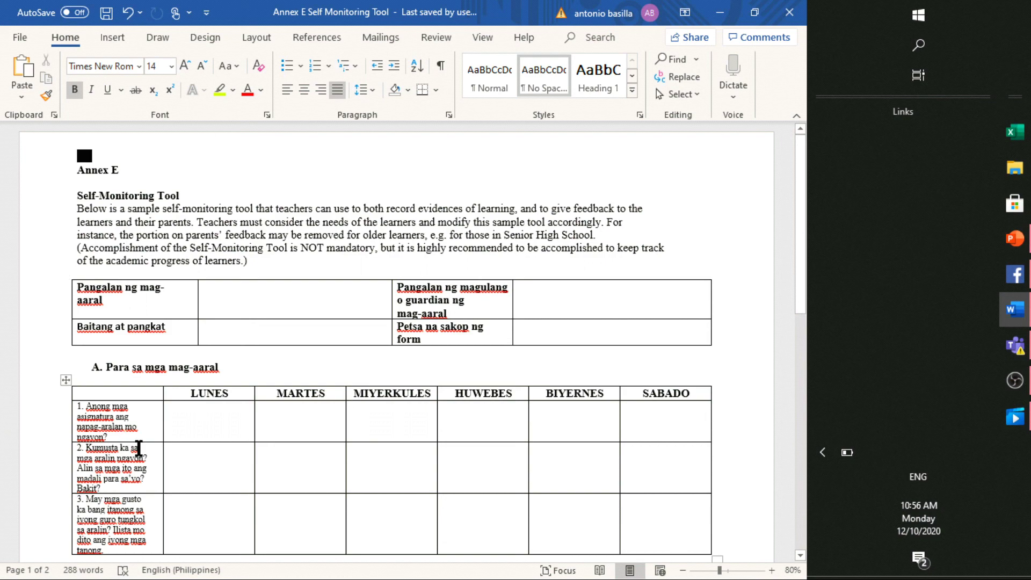
- Read the three daily questions in section A, "Para sa mga mag-aaral"
scroll(139, 447, down, 1)
scroll(139, 447, down, 3)
scroll(143, 449, up, 4)
scroll(109, 462, down, 1)
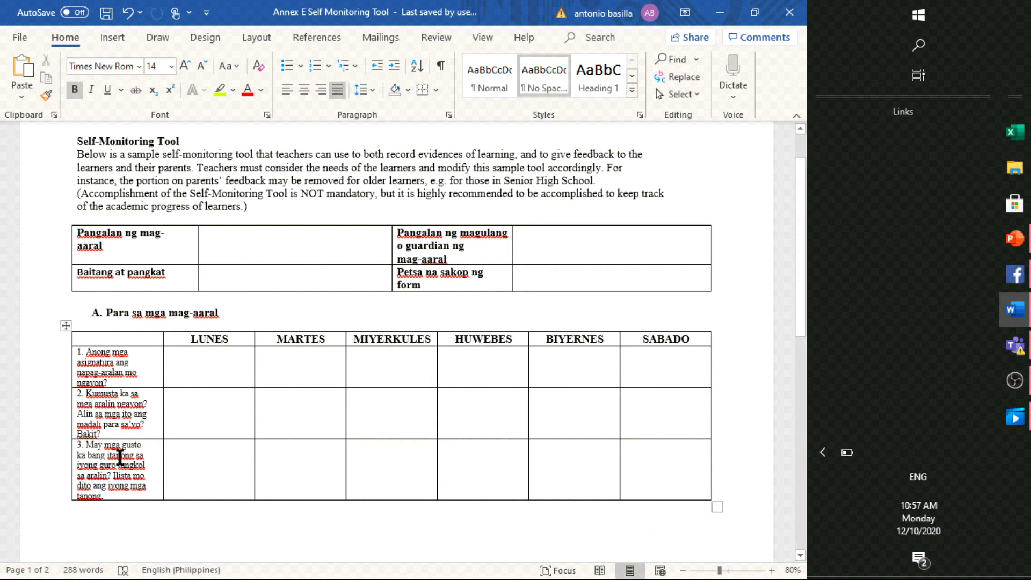
scroll(117, 381, down, 1)
scroll(117, 365, up, 1)
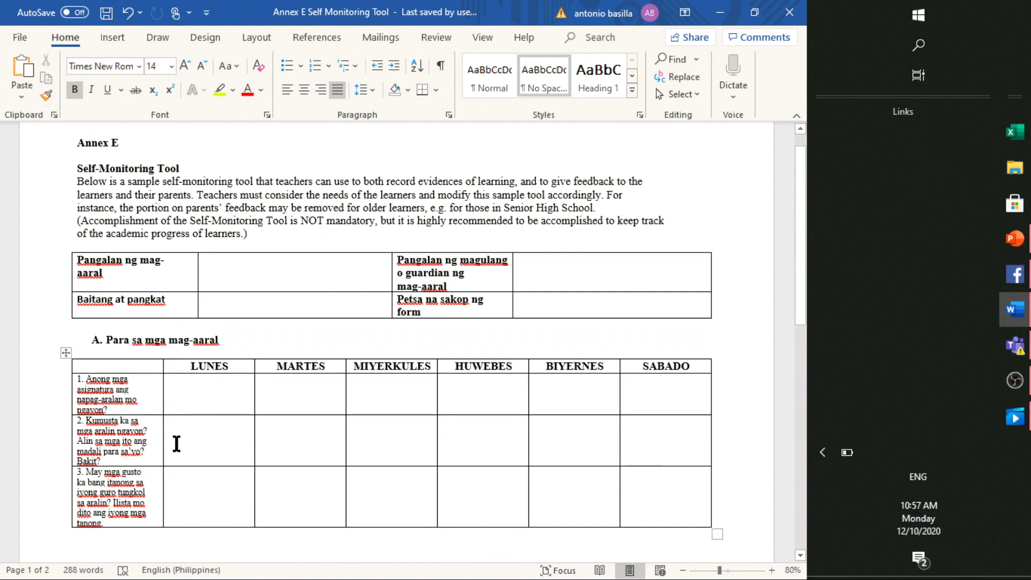
- Highlight section B, "Para sa magulang o guardian", with its table to review it, and return to section A
scroll(176, 441, down, 5)
scroll(178, 438, down, 1)
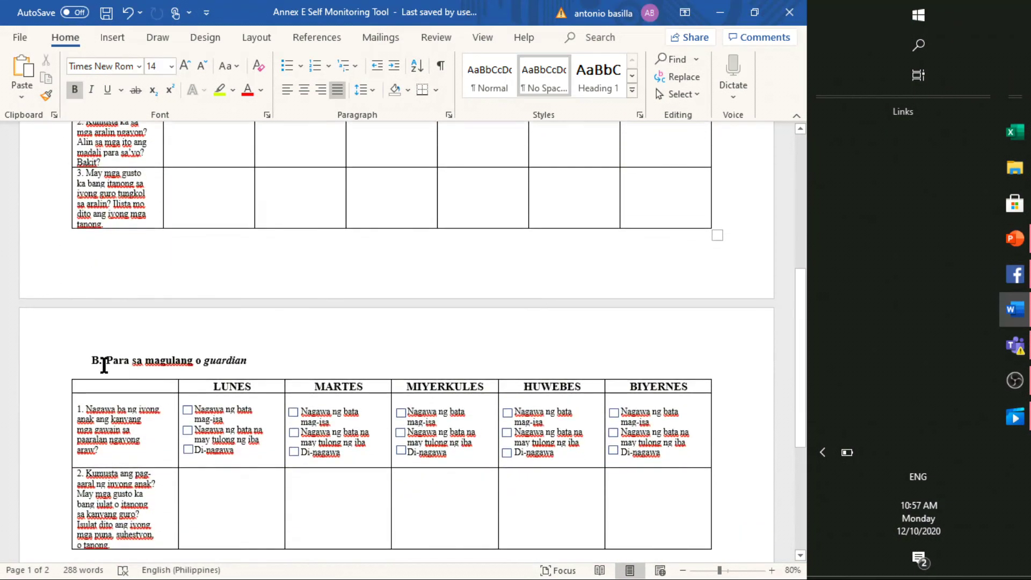
drag(75, 349, 544, 519)
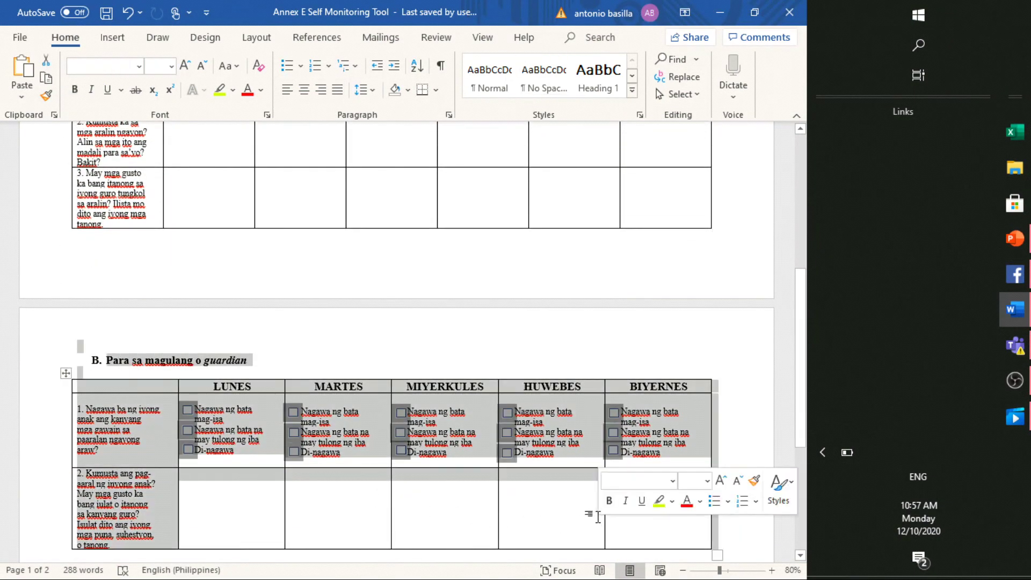
click(391, 338)
scroll(392, 337, up, 1)
scroll(392, 337, up, 3)
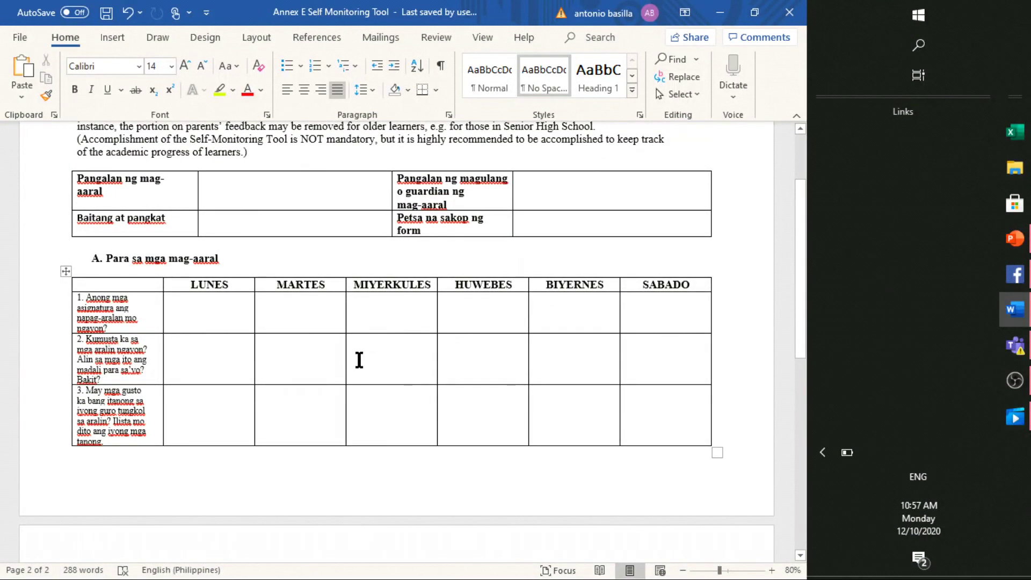
- Compare the learners' table in section A with the parents' checklist in section B, and return to the document's beginning
scroll(380, 341, down, 2)
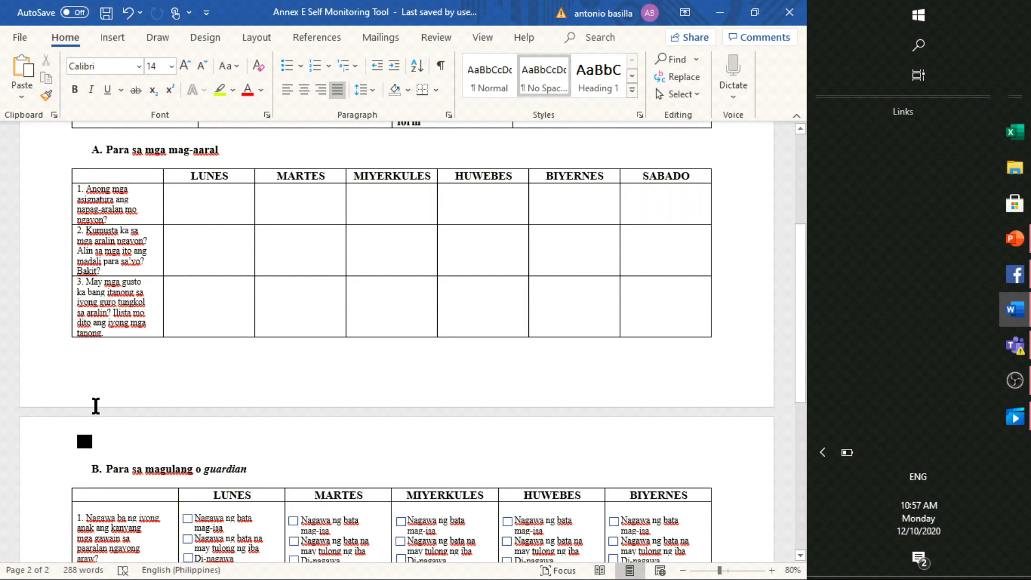
scroll(210, 398, up, 1)
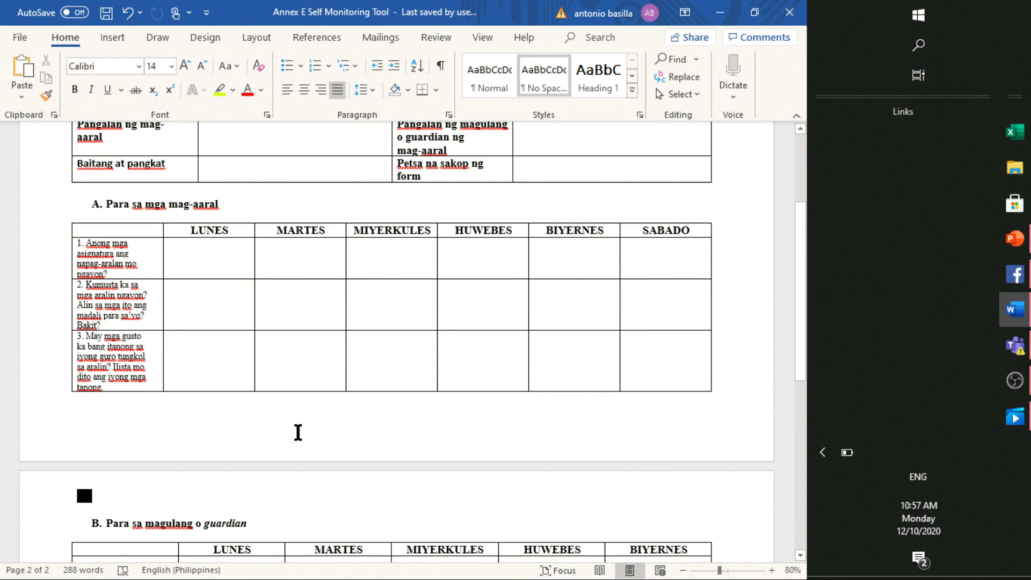
scroll(299, 429, up, 1)
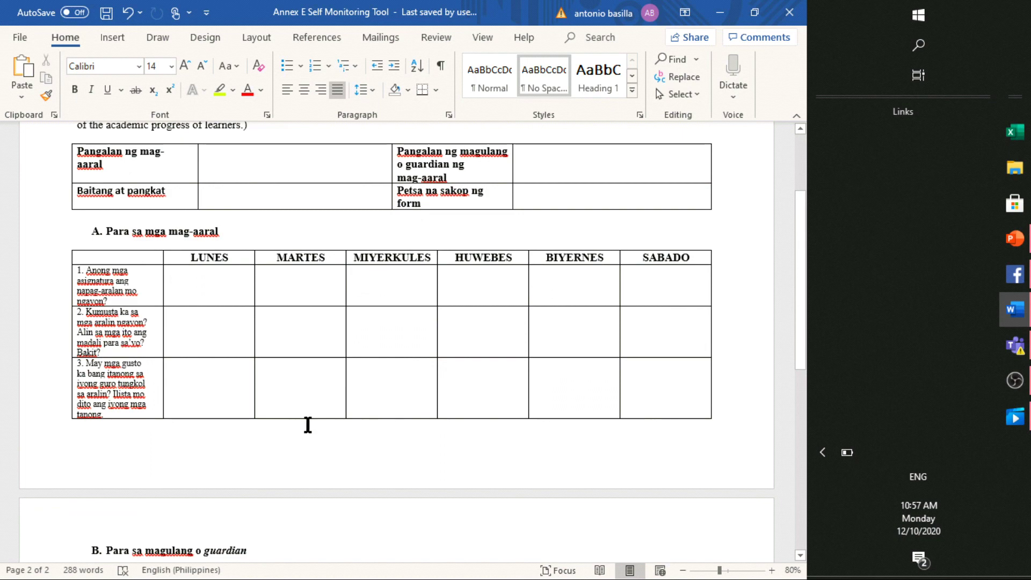
scroll(307, 424, up, 3)
scroll(306, 424, down, 6)
scroll(196, 455, down, 3)
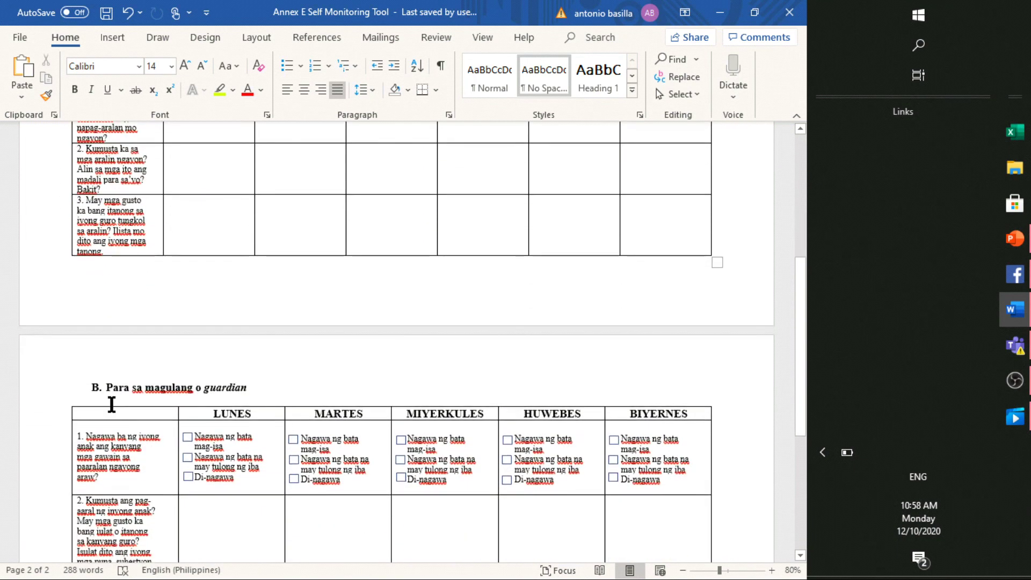
scroll(94, 405, down, 1)
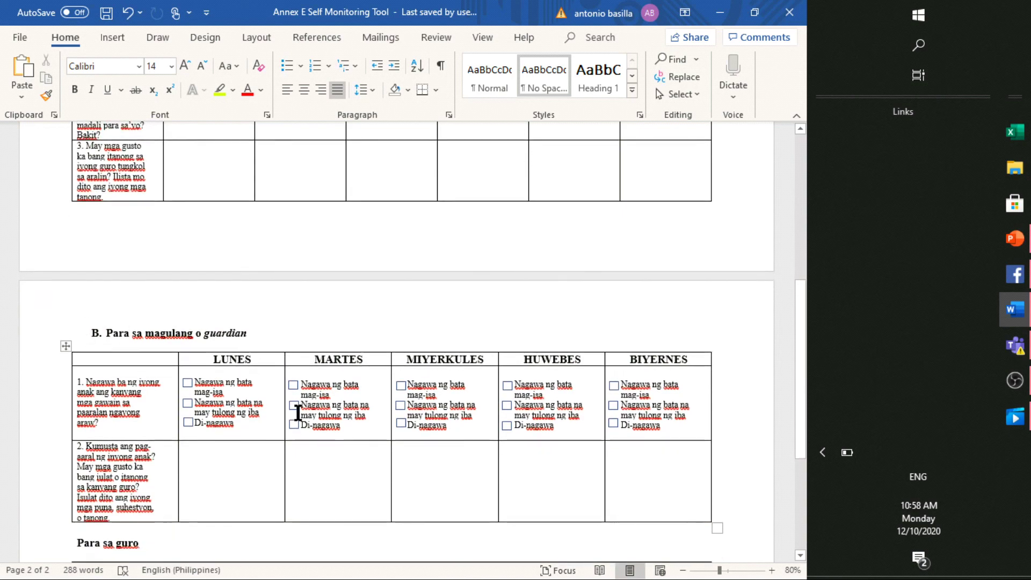
scroll(491, 398, up, 10)
scroll(506, 377, up, 2)
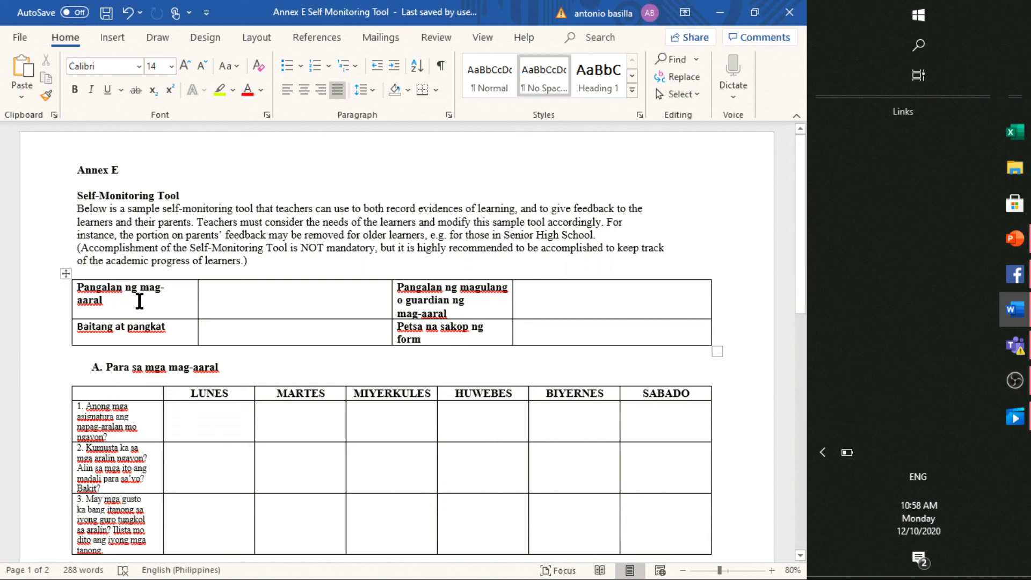
- Go through the blank learner name, parent or guardian name and form period fields in the information table
click(230, 294)
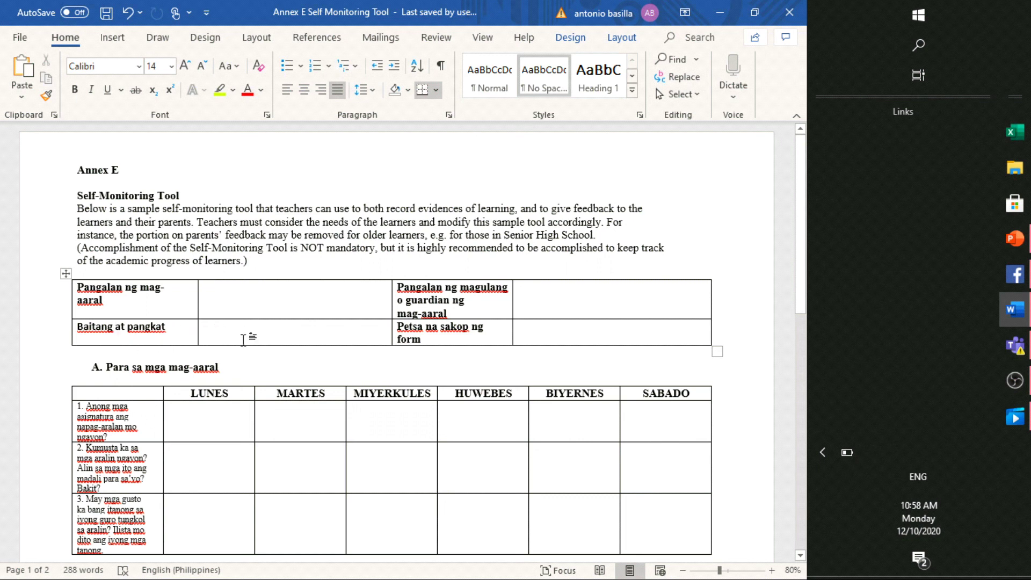
click(556, 293)
click(532, 334)
- Add five blank lines to the LUNES cell of question 1 in section A to make the row taller
scroll(386, 392, down, 1)
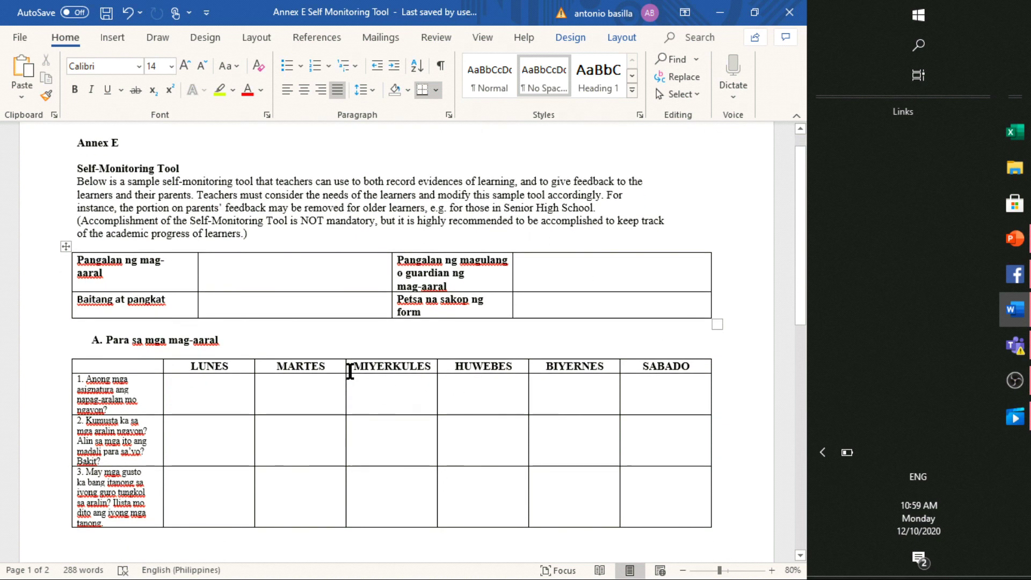
scroll(204, 376, down, 1)
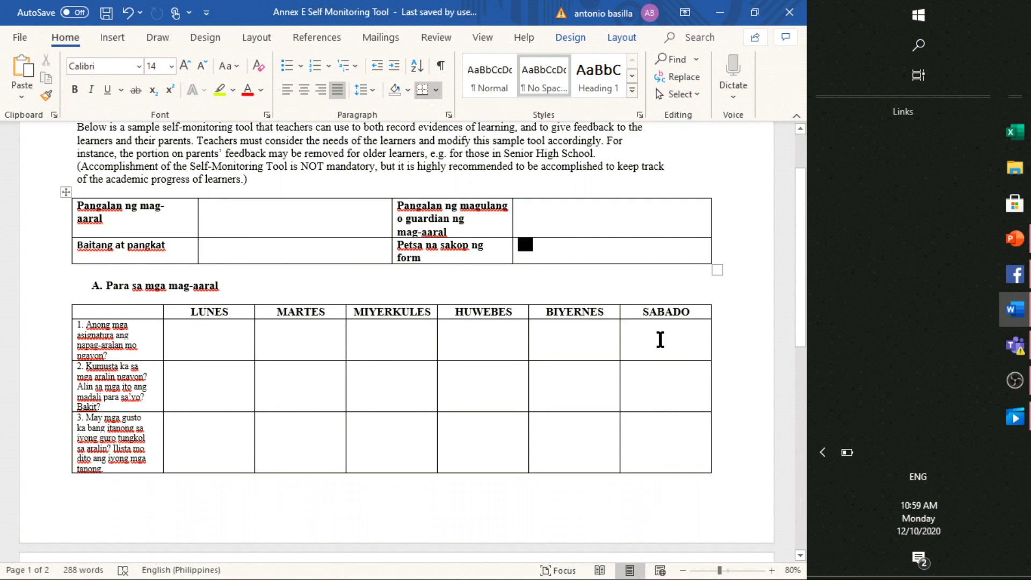
scroll(608, 364, down, 3)
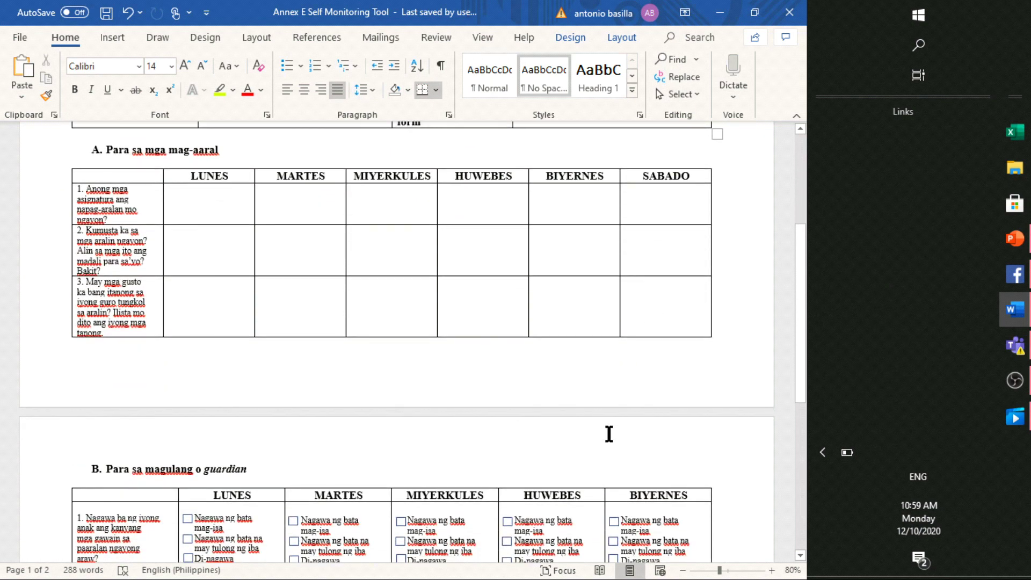
scroll(288, 350, up, 1)
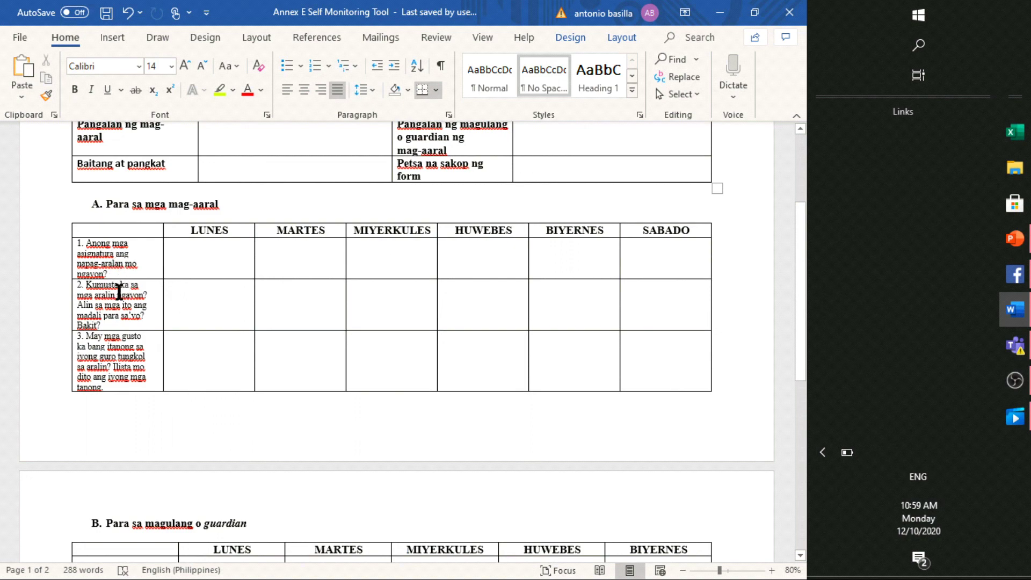
click(207, 256)
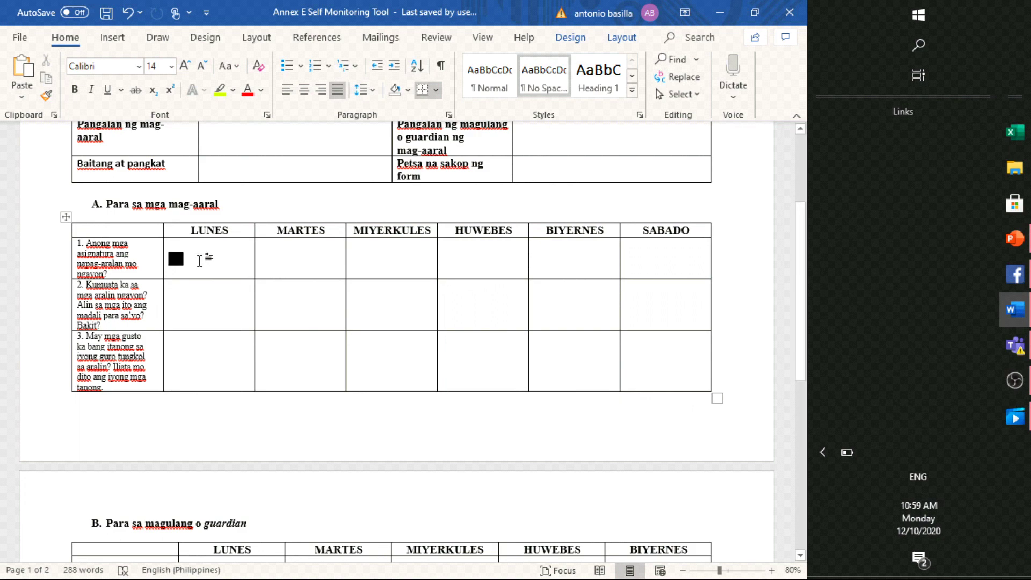
click(204, 245)
click(202, 253)
key(Return)
key(Return)
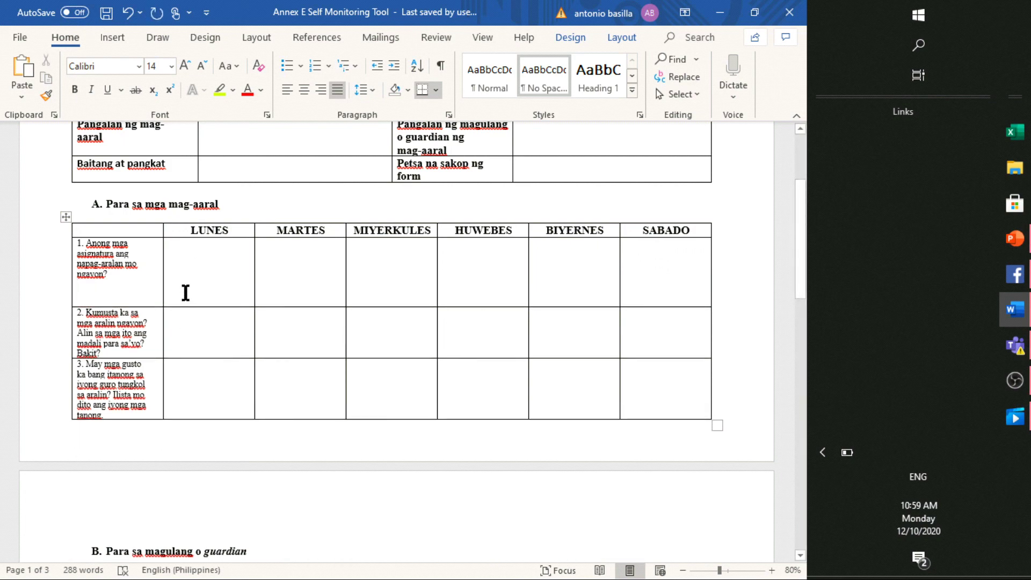
key(Return)
key(Return)
key(Return)
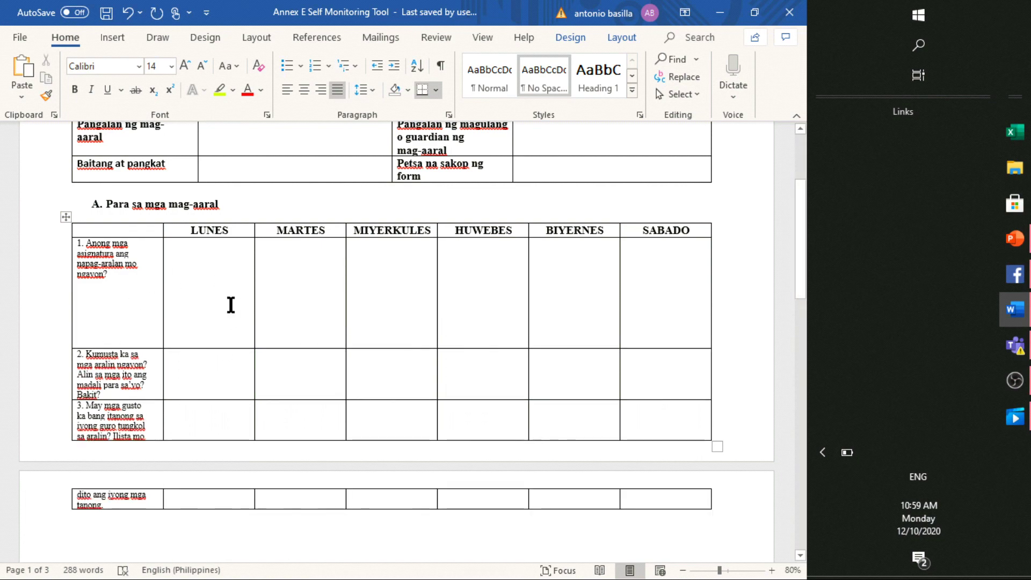
- Undo the last four blank lines added to the LUNES cell of question 1
click(128, 14)
click(128, 14)
click(128, 13)
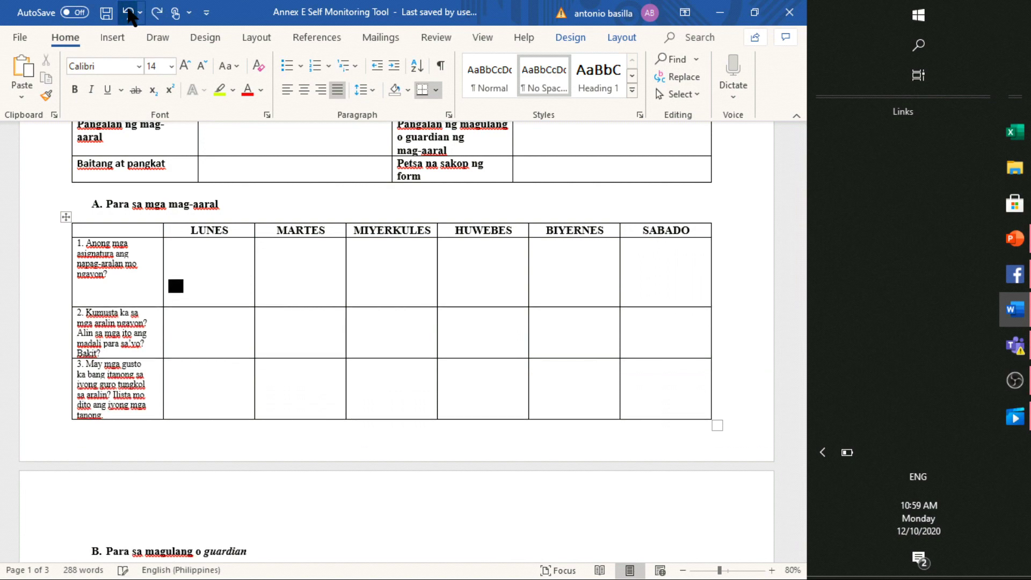
click(128, 13)
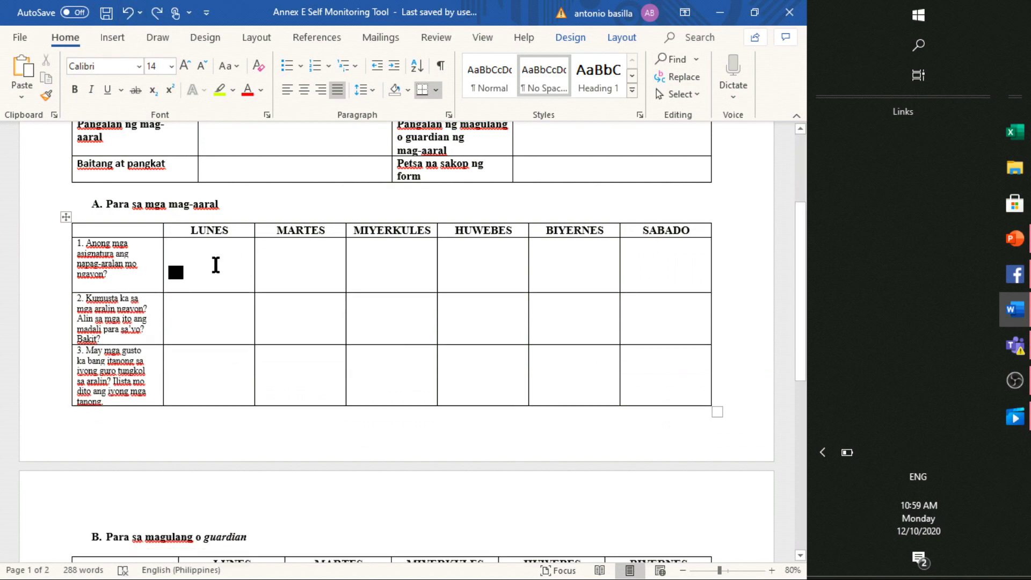
- Try enlarging the LUNES cell of question 1 with three more blank lines, and undo them
key(Return)
key(Return)
key(Return)
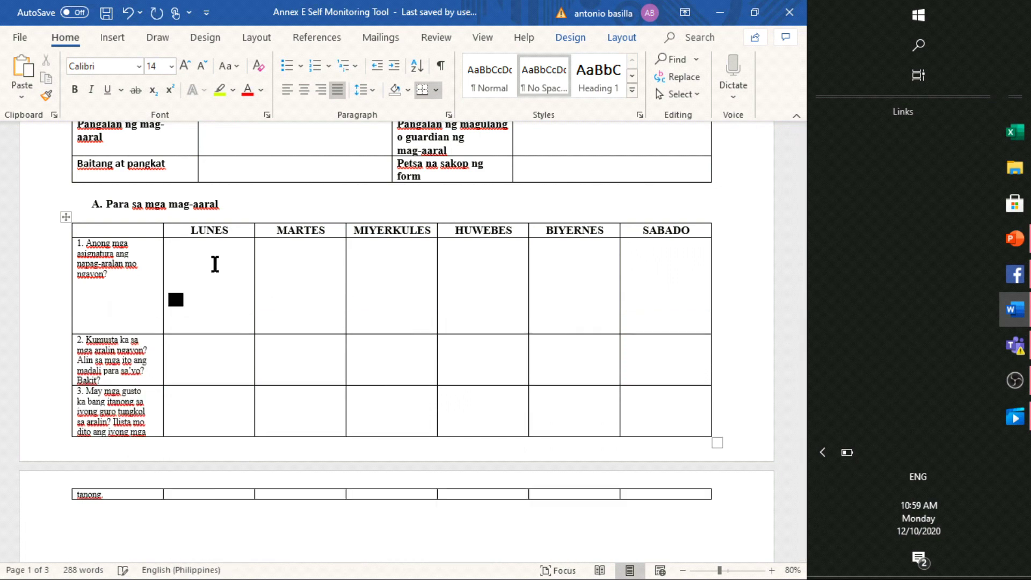
click(126, 17)
click(125, 16)
click(125, 17)
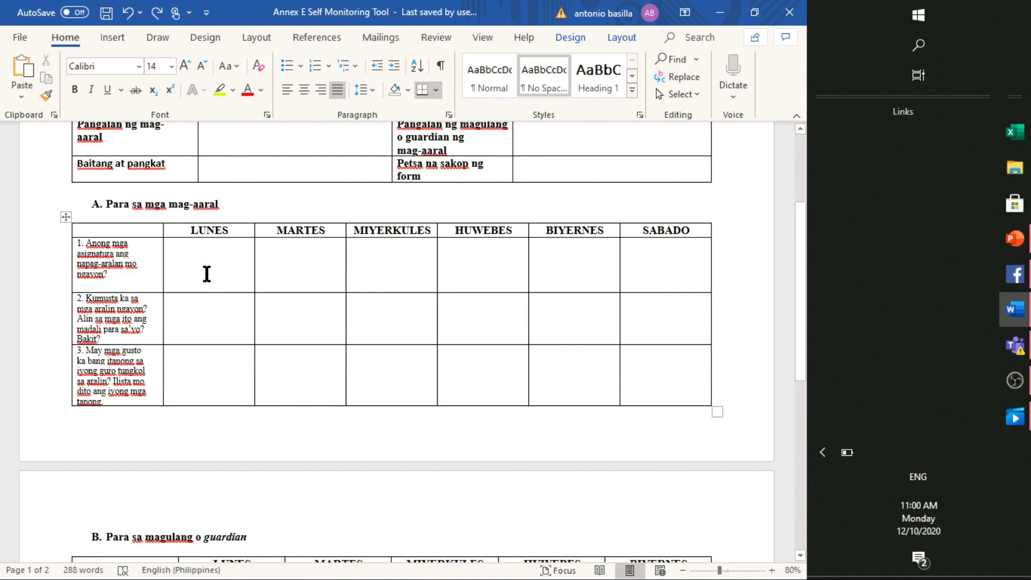
- Examine the LUNES cell of question 3, the parents' table in section B and the teacher's comment box under "Para sa guro"
click(208, 389)
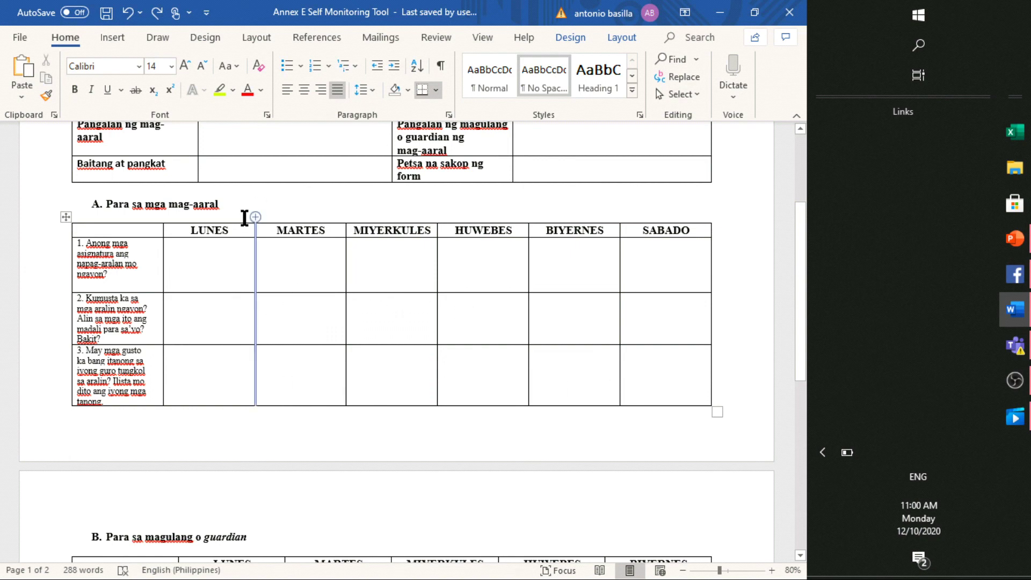
scroll(214, 301, down, 3)
scroll(215, 315, down, 3)
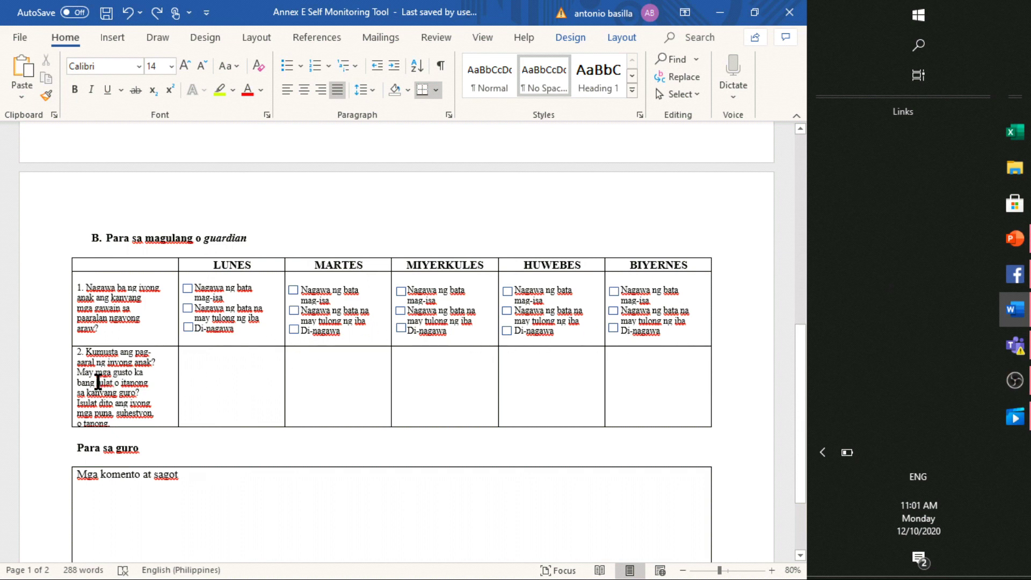
scroll(98, 387, down, 1)
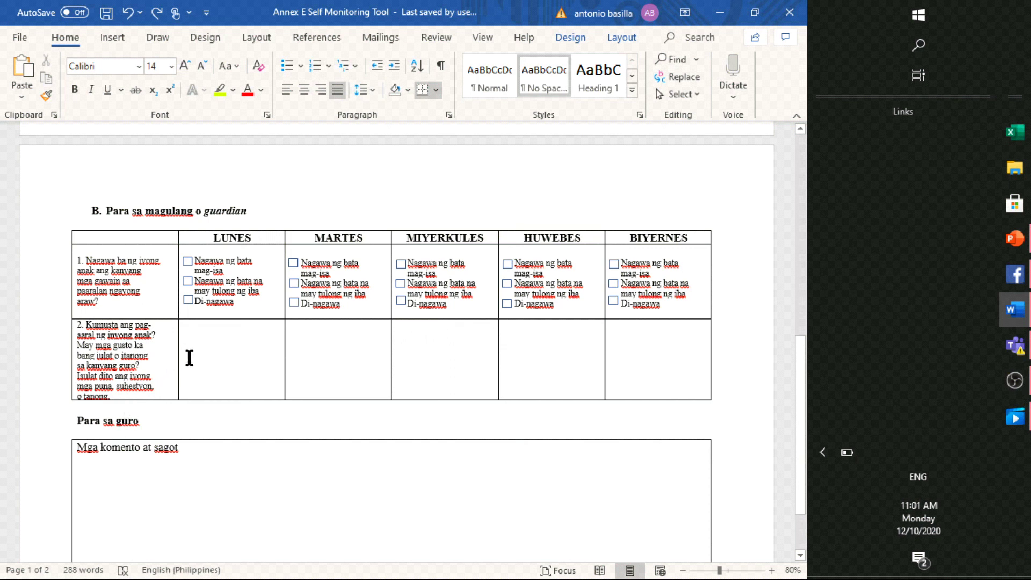
scroll(177, 396, up, 1)
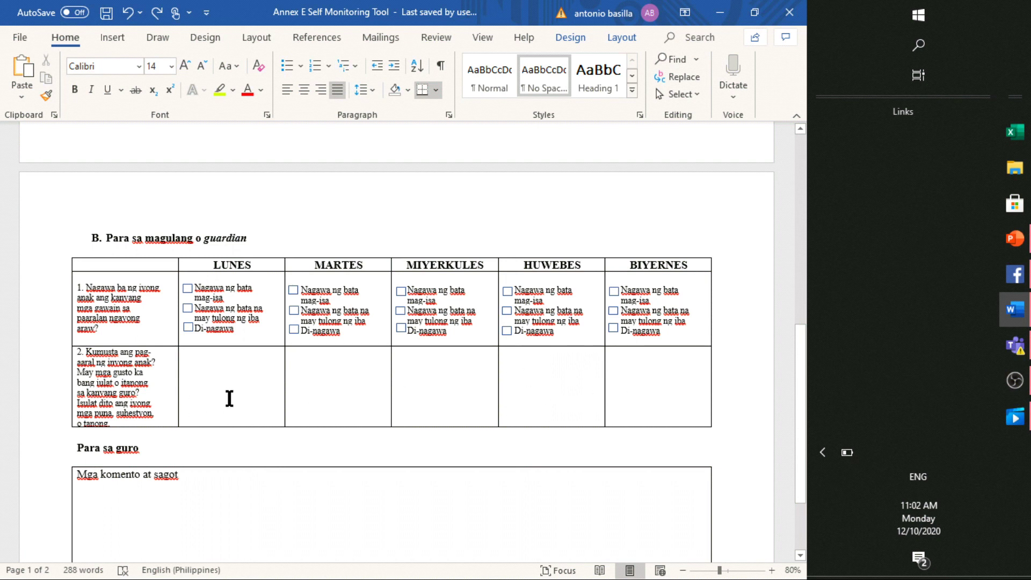
scroll(288, 419, down, 3)
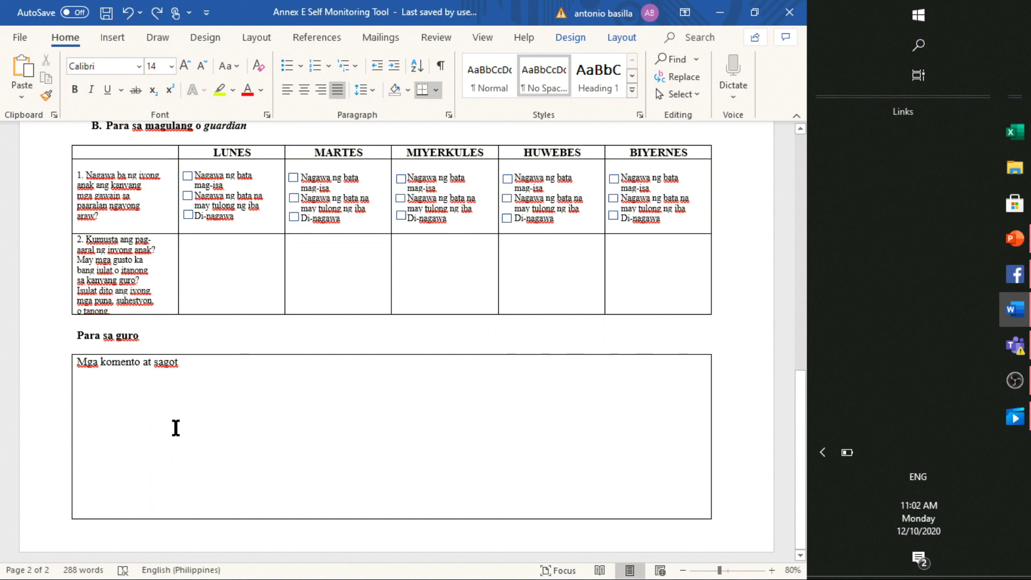
scroll(175, 426, up, 2)
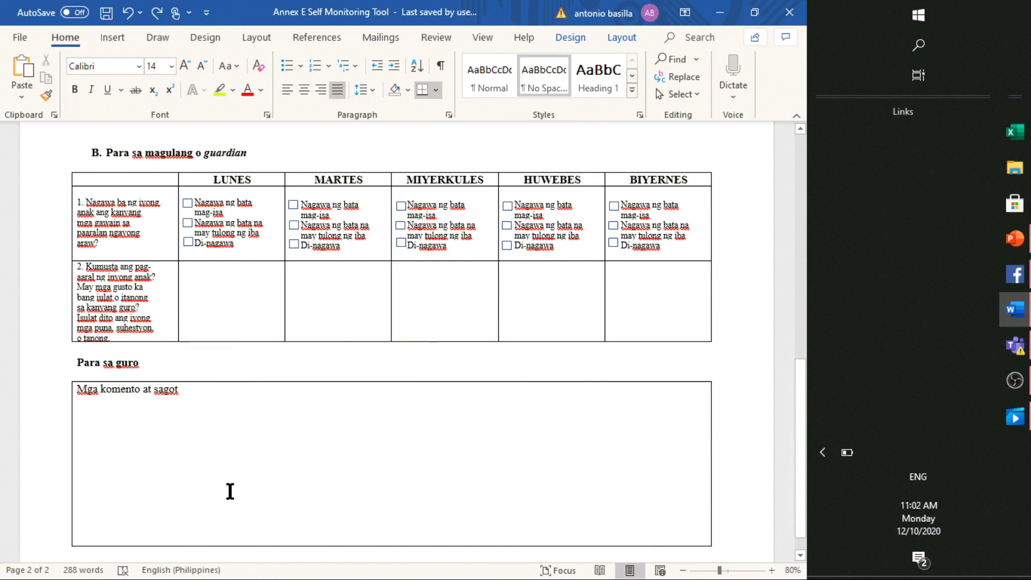
scroll(237, 492, up, 6)
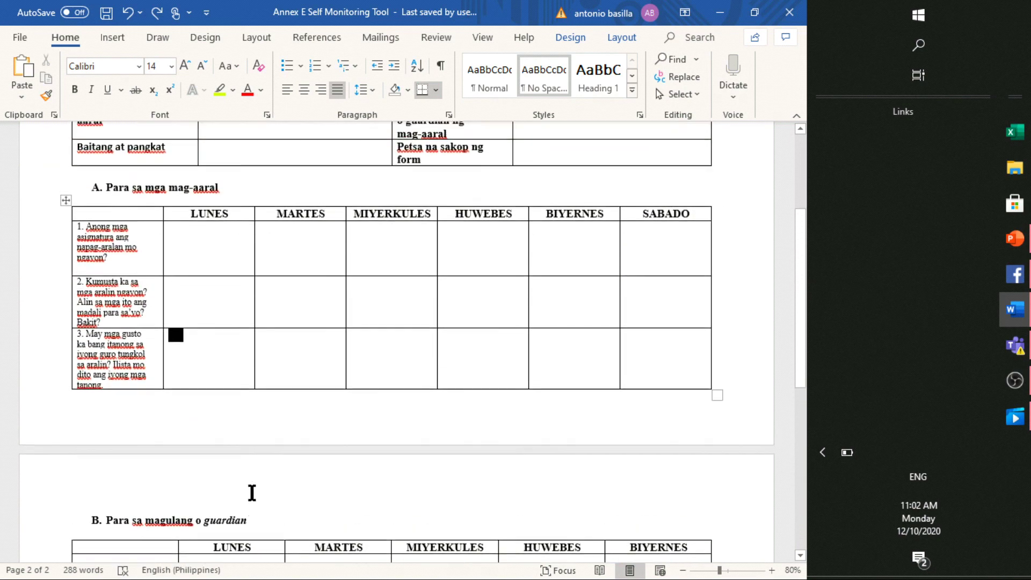
- Review the whole two-page form once more, from the Annex E introduction and learners' table to the parents' table and teacher's comment box
scroll(255, 473, up, 3)
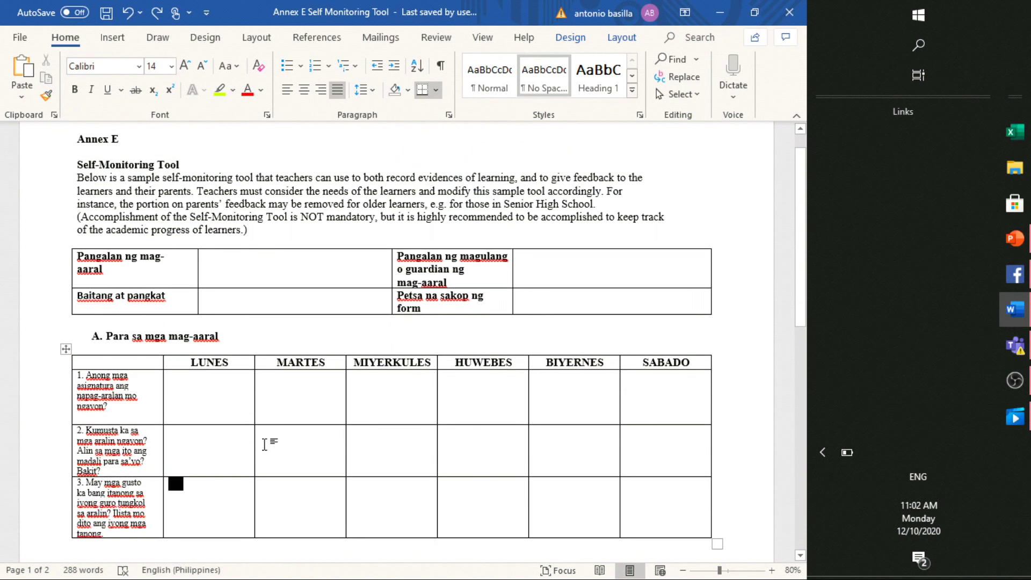
scroll(265, 445, up, 1)
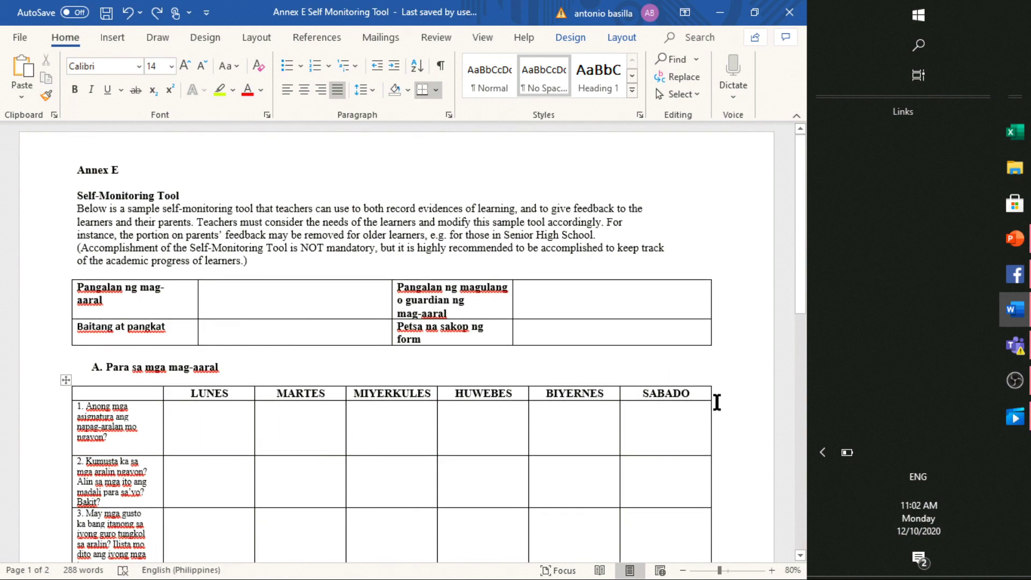
drag(803, 293, 757, 505)
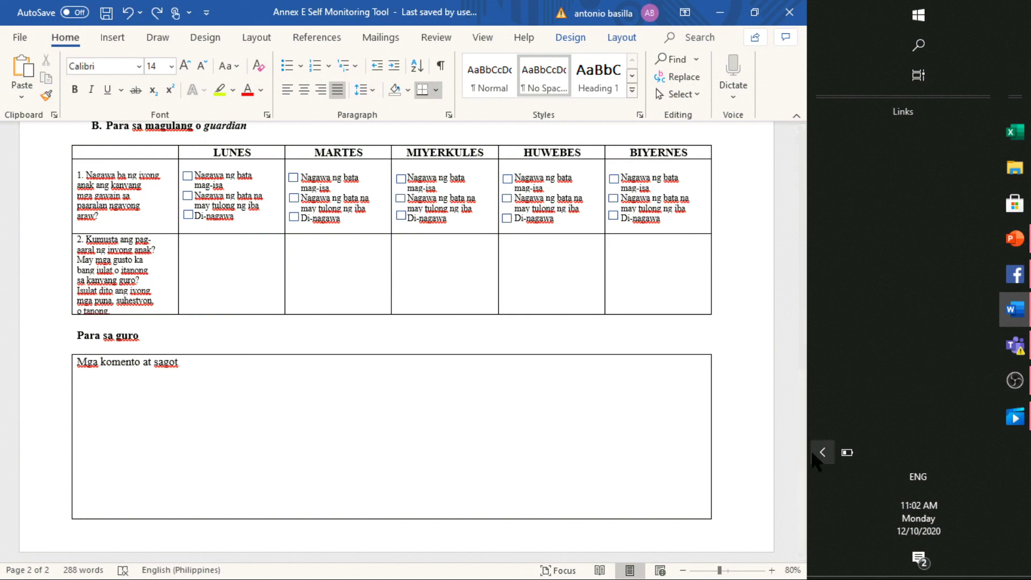
drag(801, 476, 781, 207)
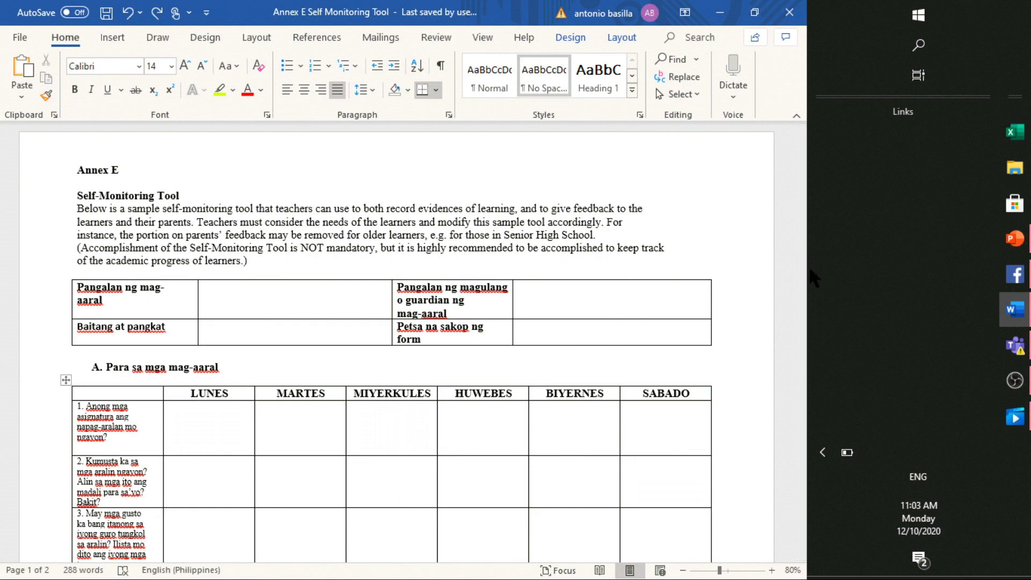
drag(800, 290, 772, 542)
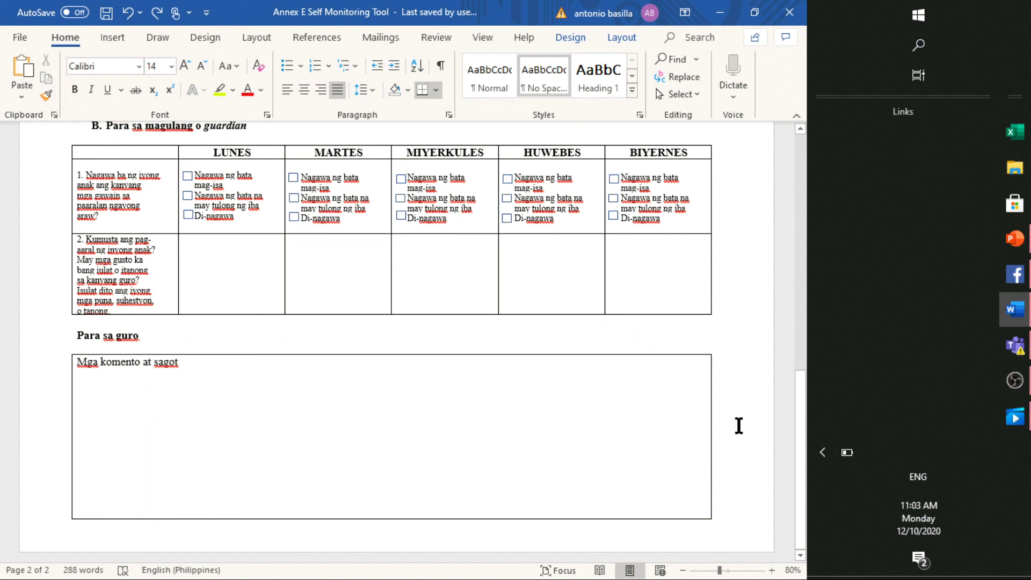
drag(802, 468, 801, 502)
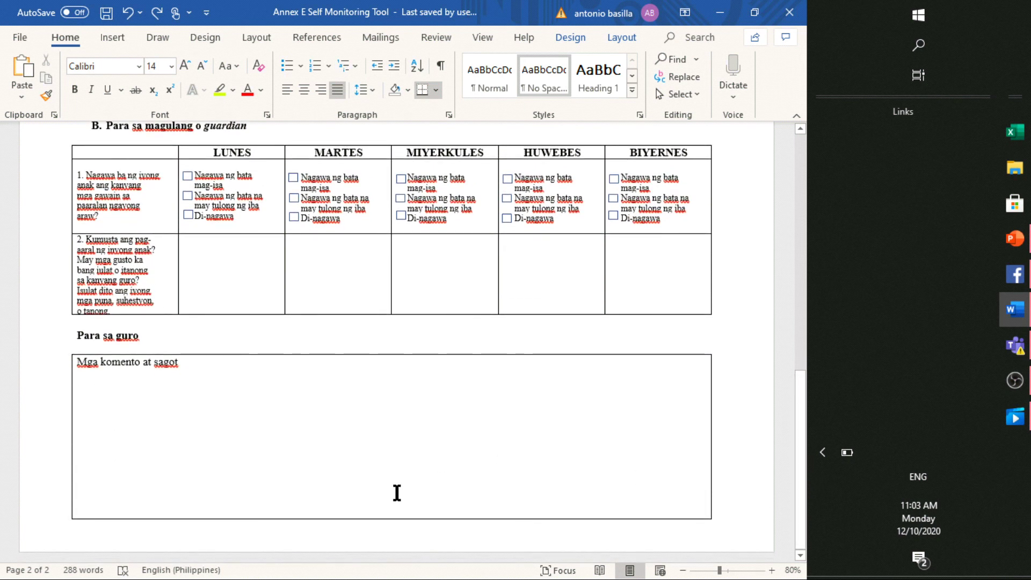